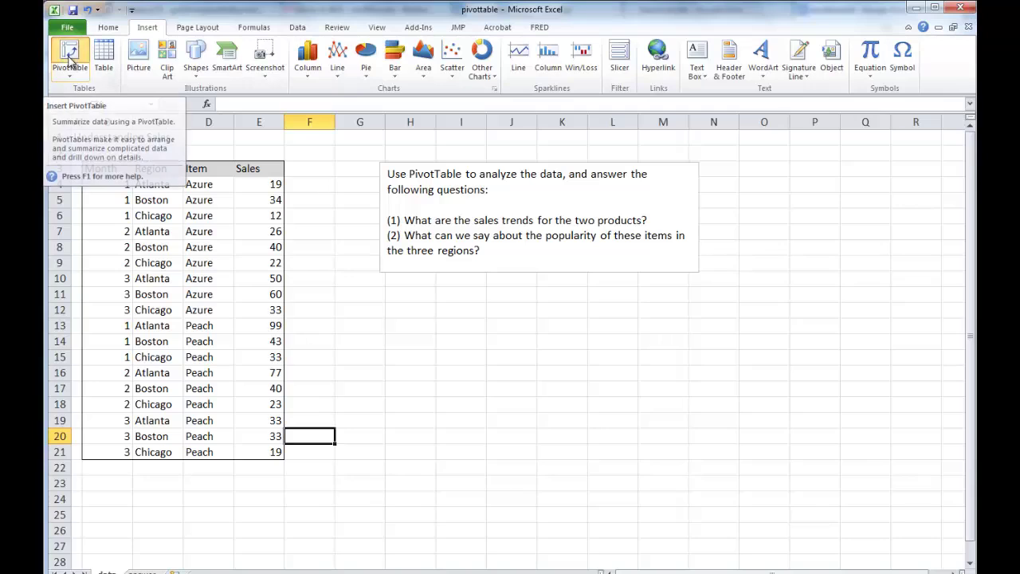
- Create a PivotTable on a new worksheet from the sales data in data!$B$3:$E$21
left_click(69, 64)
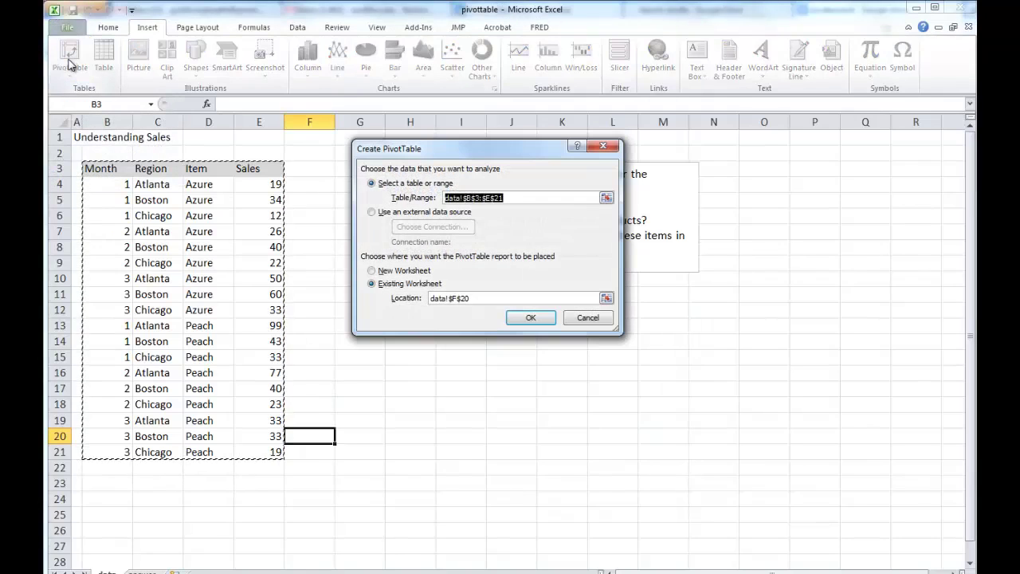
left_click(372, 272)
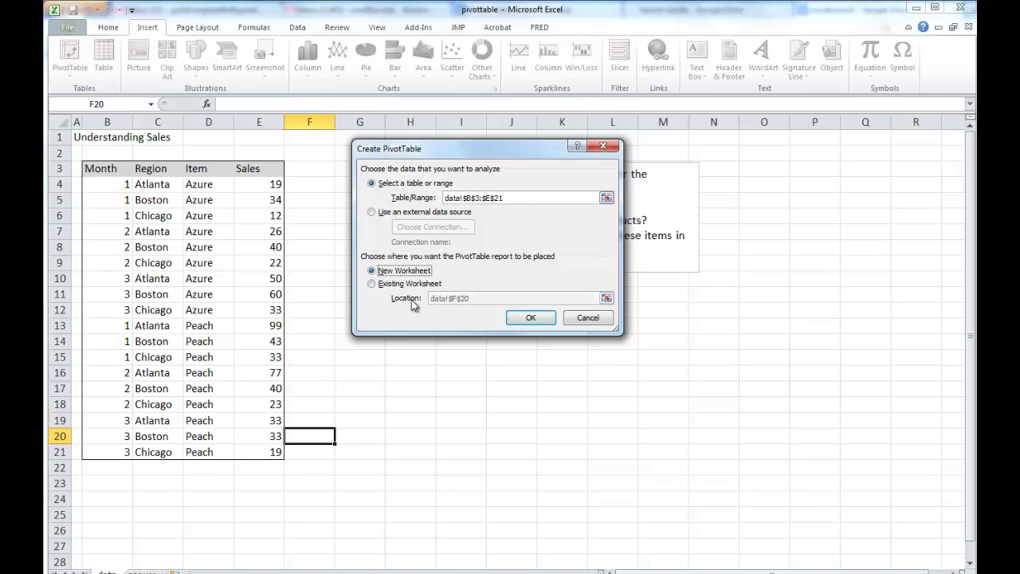
left_click(525, 319)
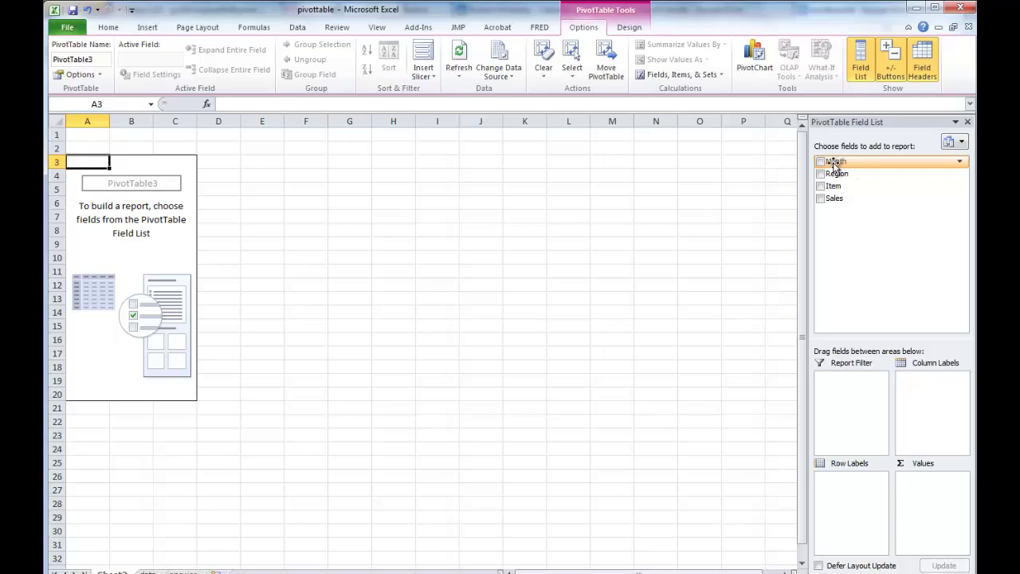
- Set Month as the PivotTable's row labels and the sum of Sales as its values
left_click_drag(833, 162, 846, 497)
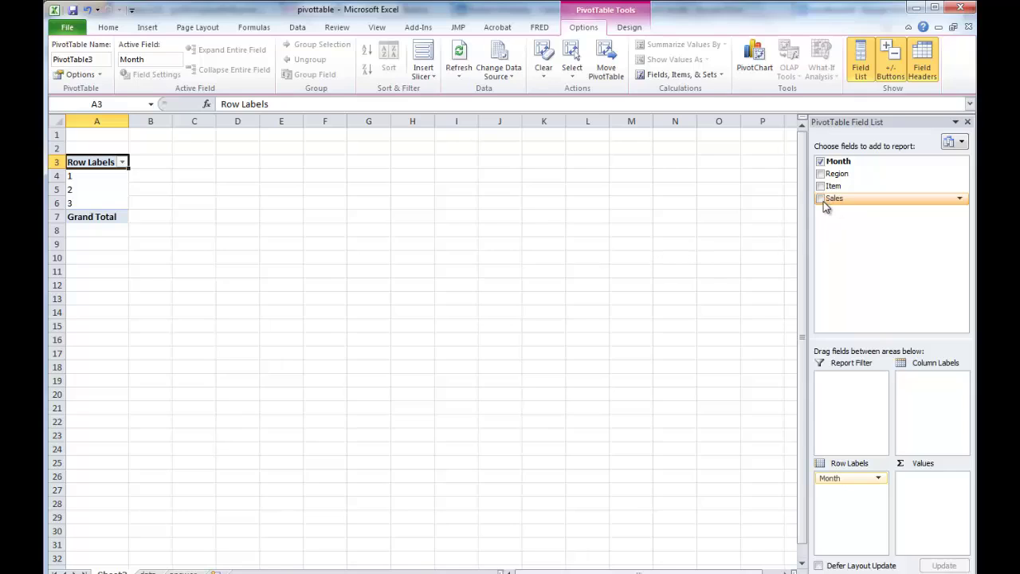
left_click_drag(834, 199, 924, 488)
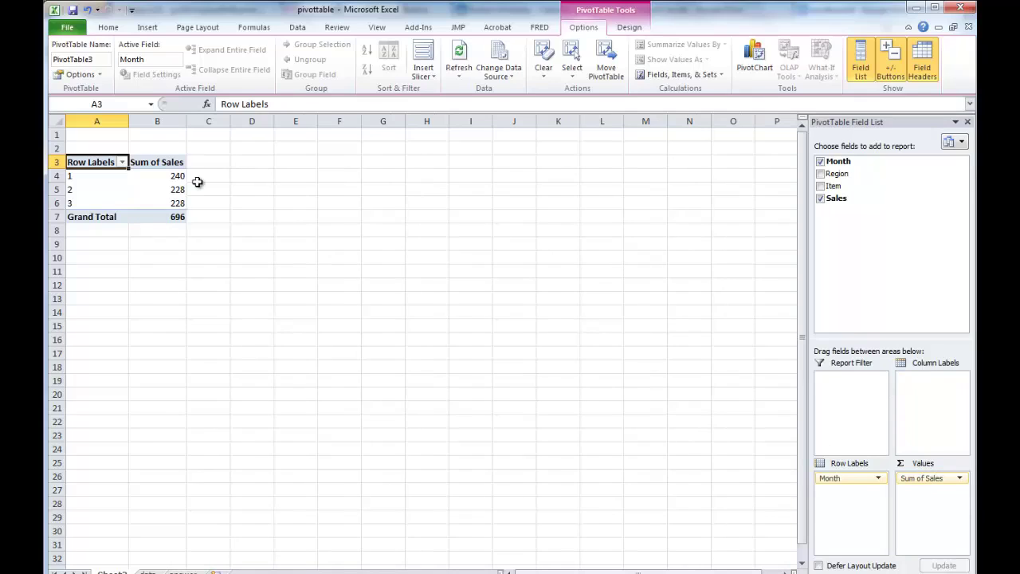
mouse_move(156, 176)
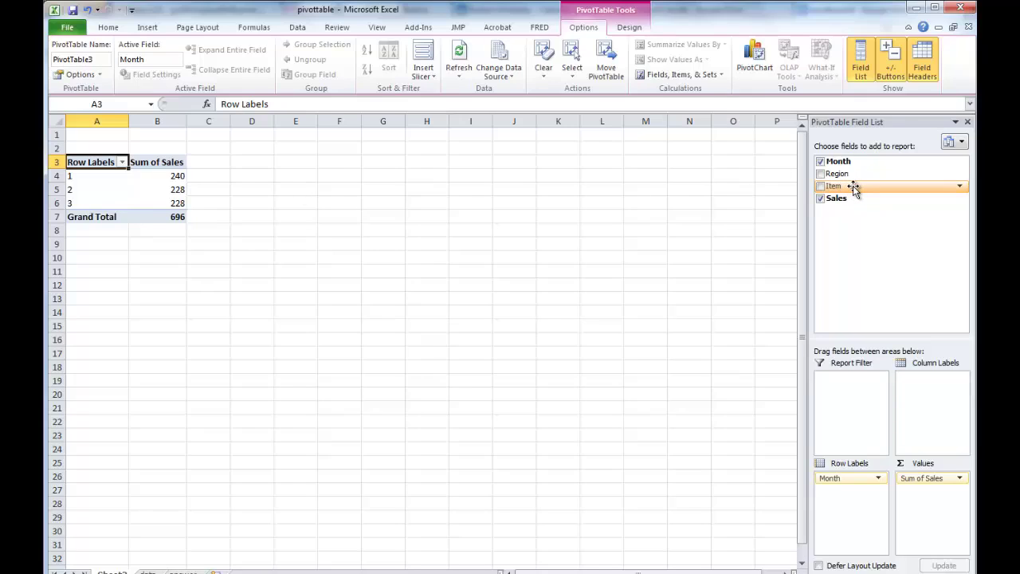
- Add Item to the PivotTable's column labels and widen the Peach column
left_click_drag(852, 186, 870, 416)
left_click_drag(860, 460, 936, 391)
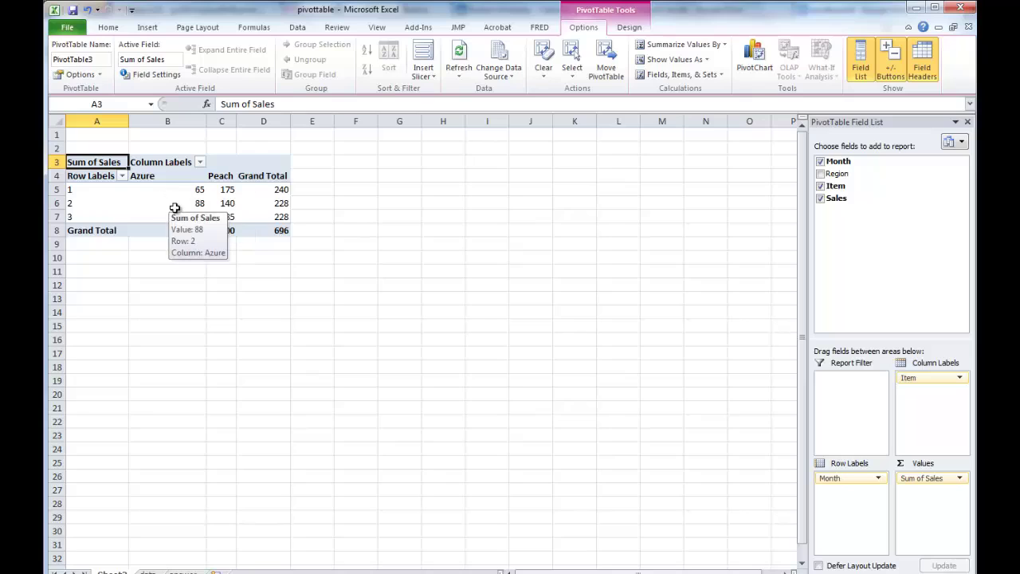
left_click_drag(236, 121, 259, 121)
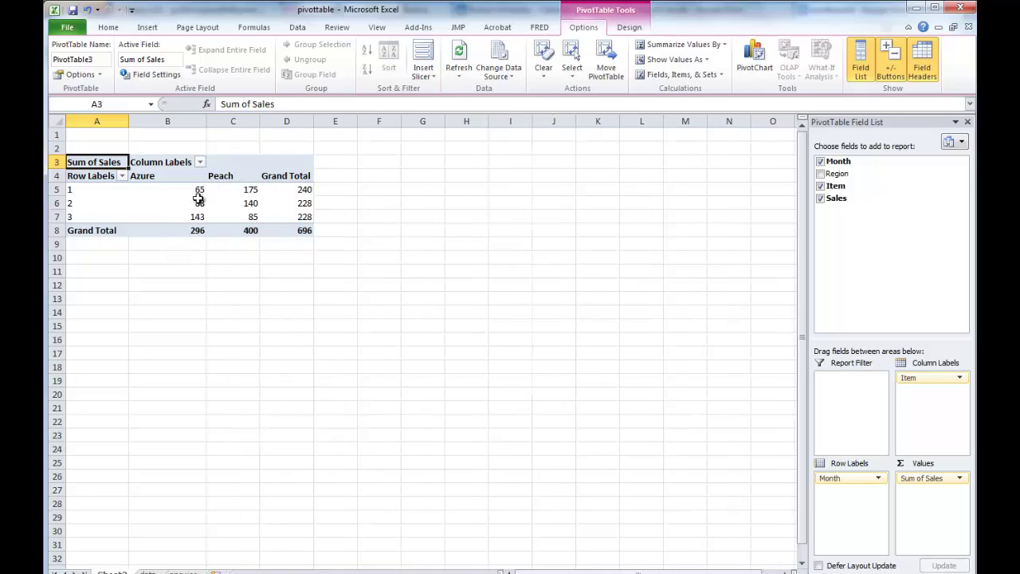
- Apply blue gradient data bars to the monthly Azure and Peach sales in B5:C7 and compare them with the grand totals
left_click_drag(188, 190, 254, 215)
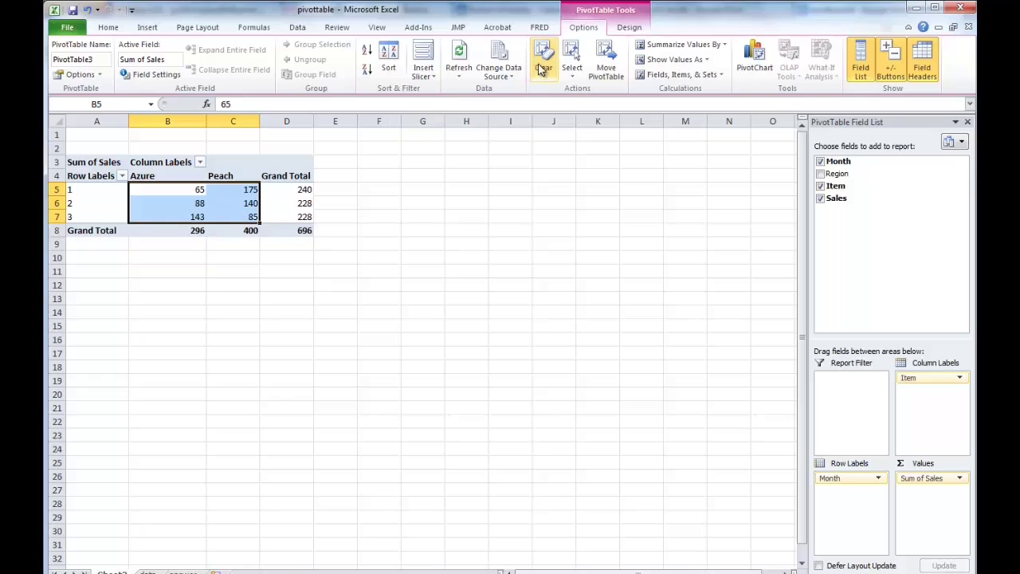
left_click(108, 27)
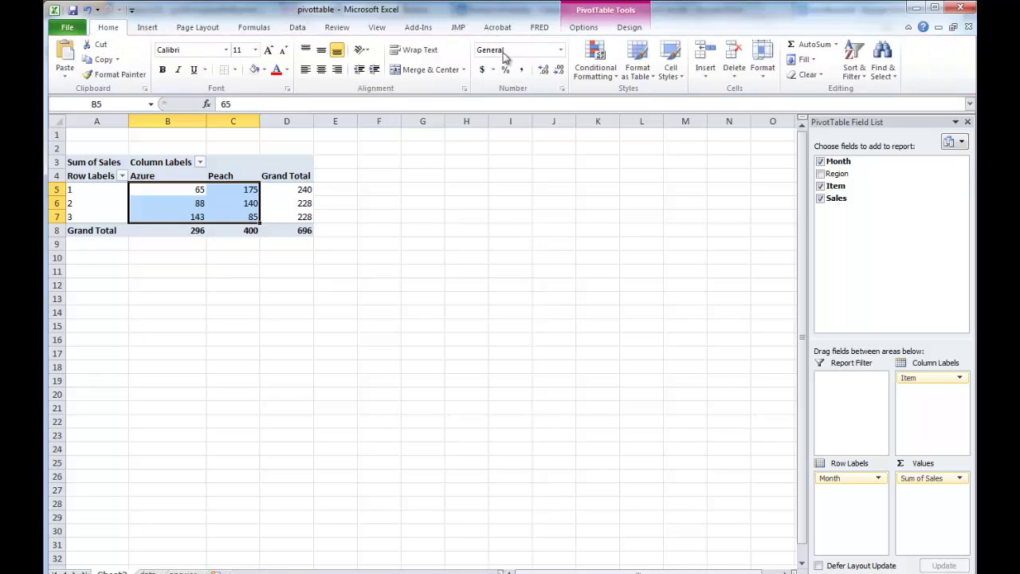
left_click(607, 80)
mouse_move(542, 161)
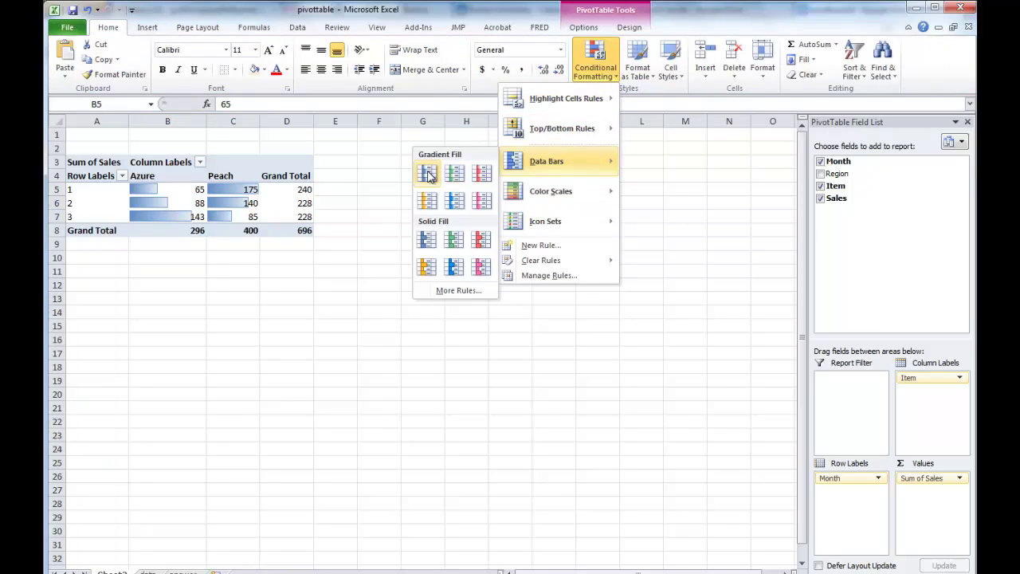
left_click(428, 175)
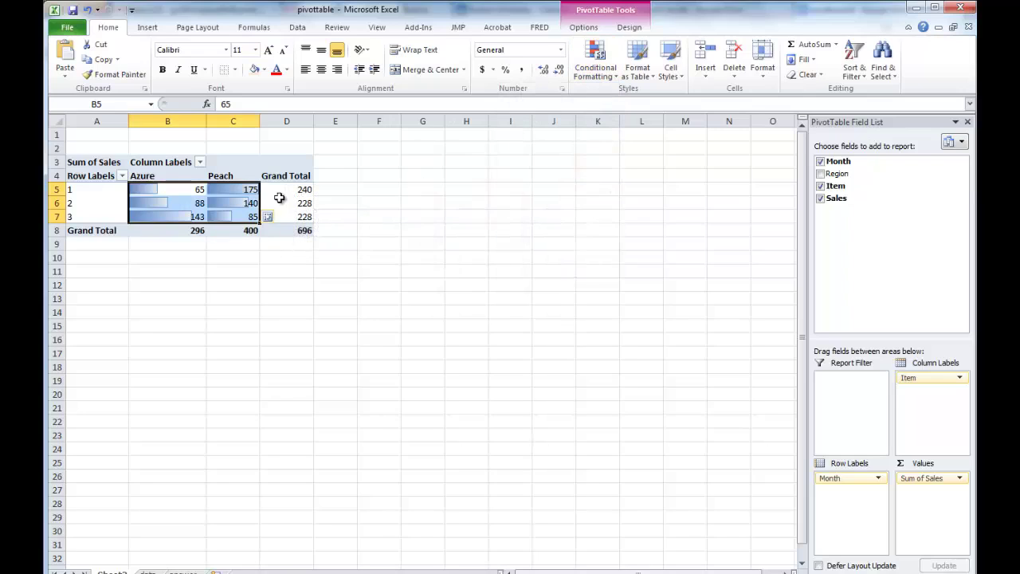
mouse_move(307, 190)
left_click(231, 243)
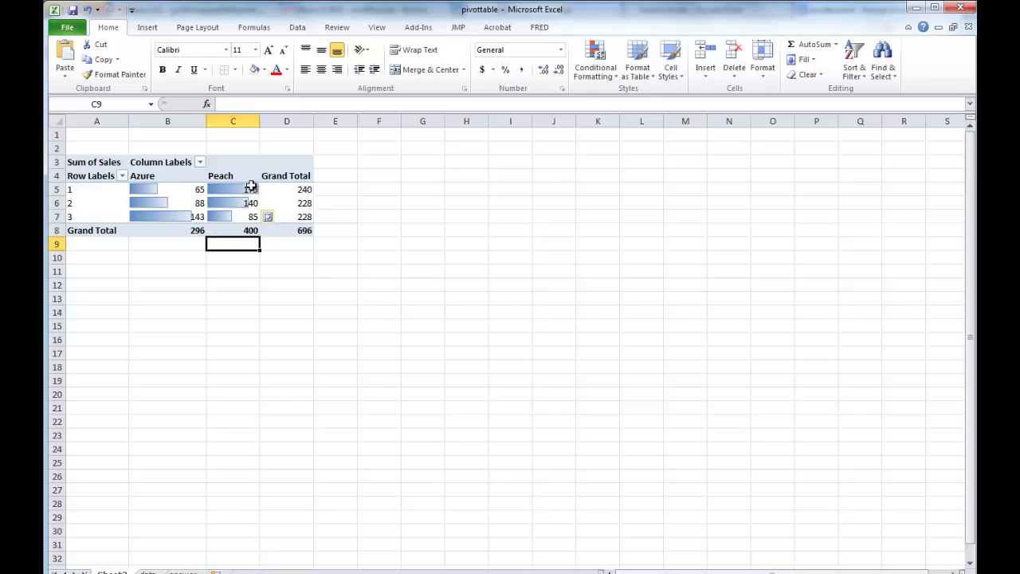
mouse_move(231, 227)
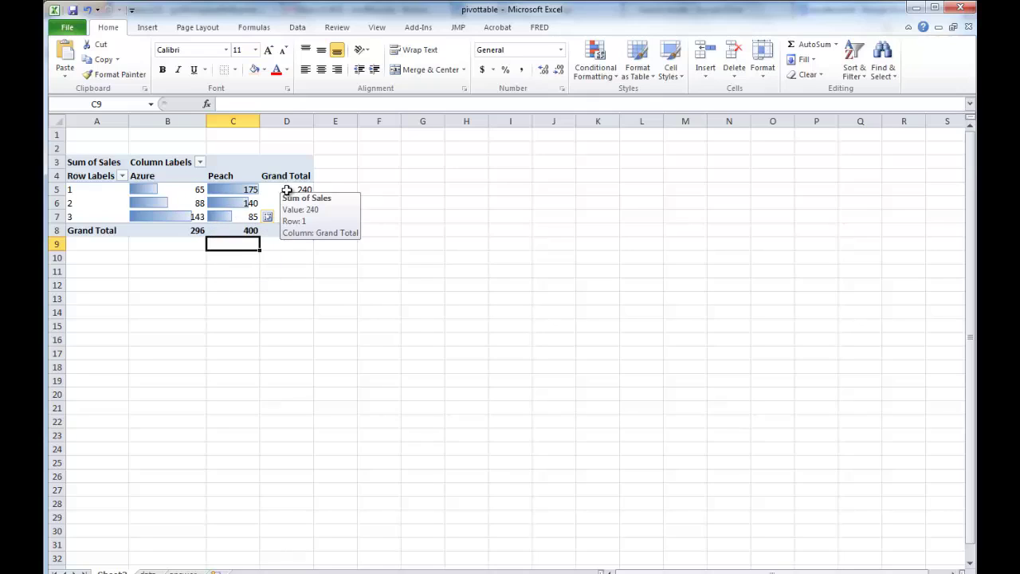
mouse_move(293, 222)
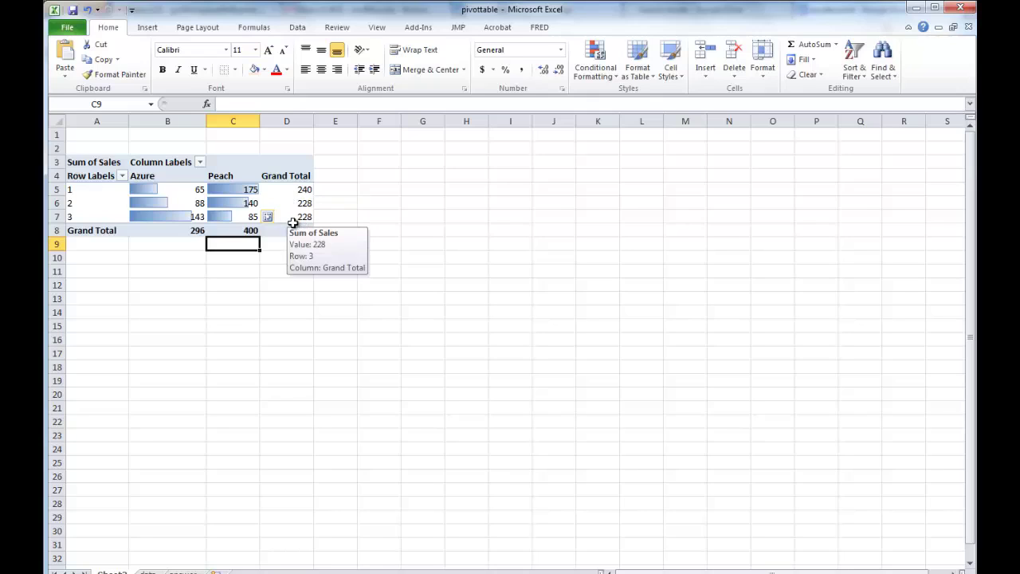
mouse_move(227, 209)
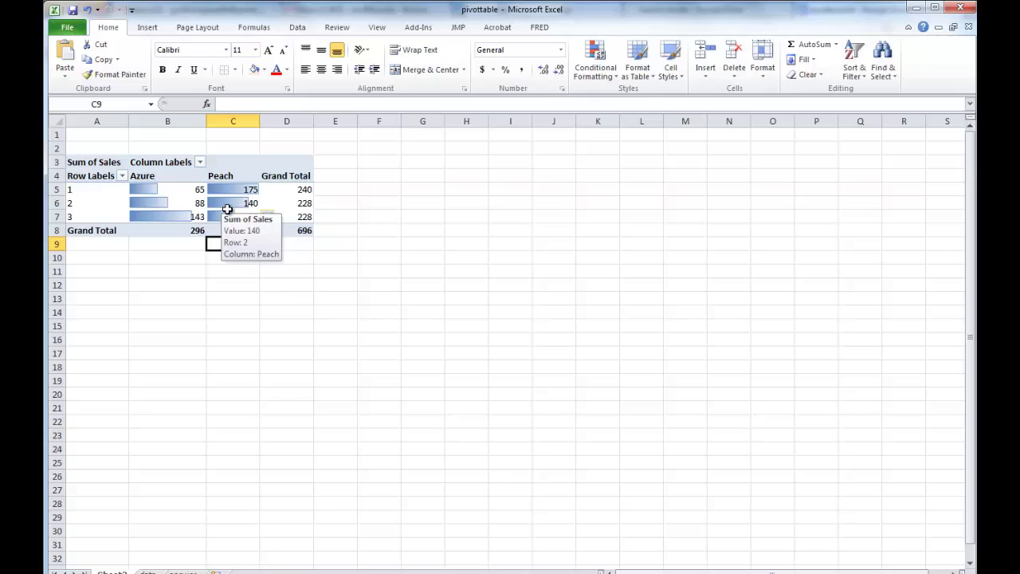
- Add Region below Month in the PivotTable's row labels
left_click(186, 192)
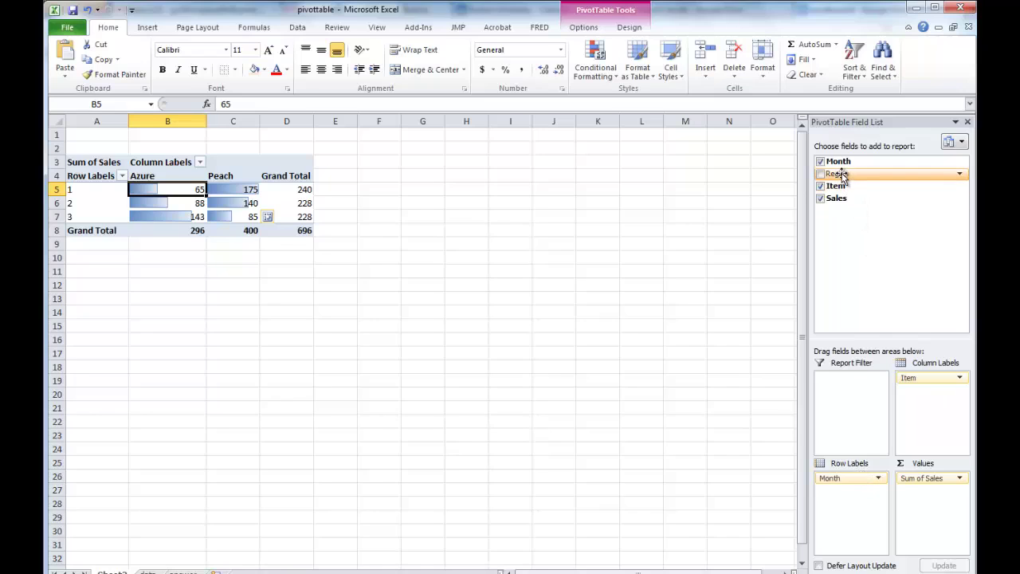
left_click_drag(838, 173, 840, 490)
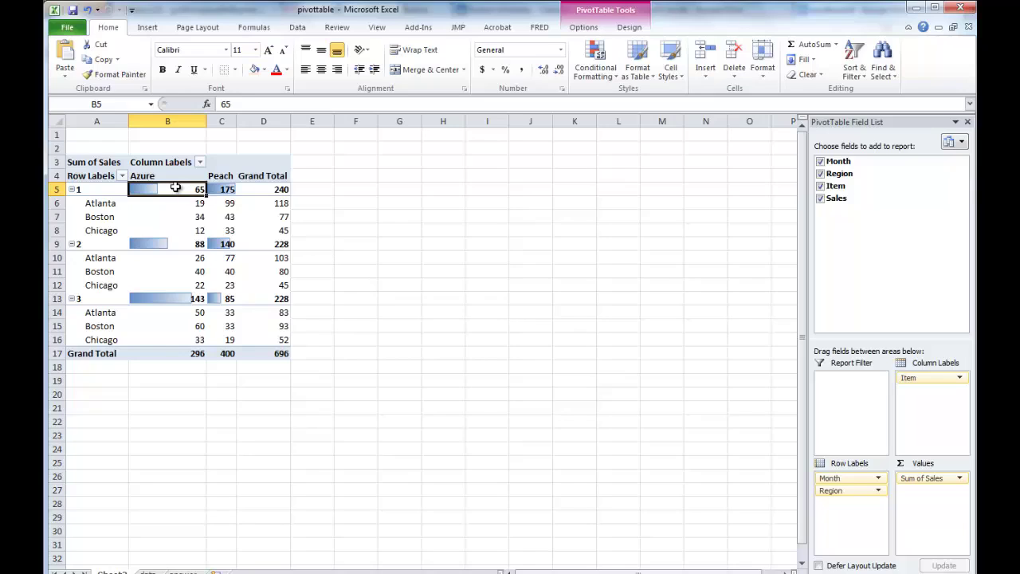
mouse_move(177, 189)
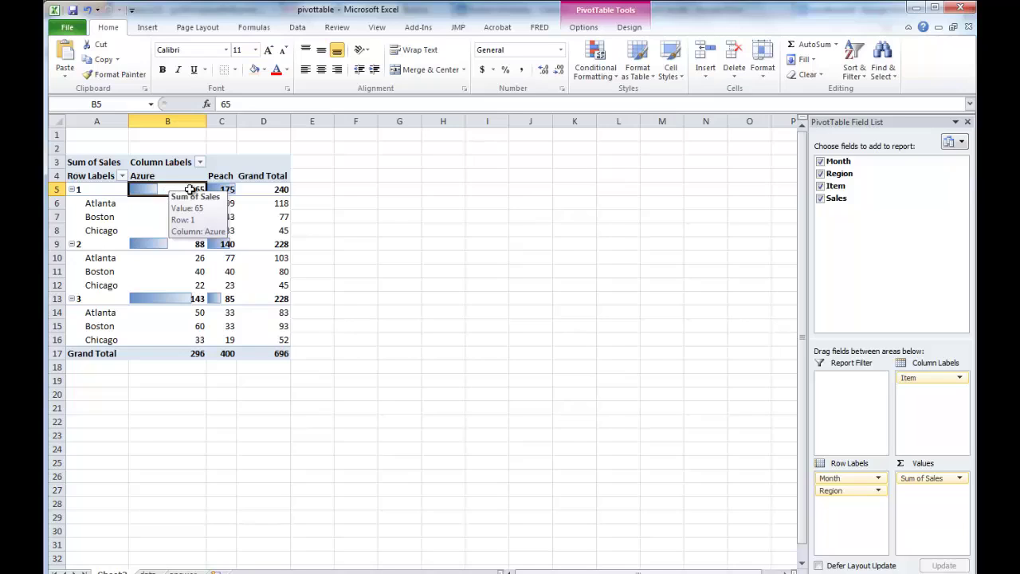
- Clear the conditional formatting rules from the Azure and Peach values in B5:C16
left_click_drag(191, 189, 209, 340)
left_click(595, 64)
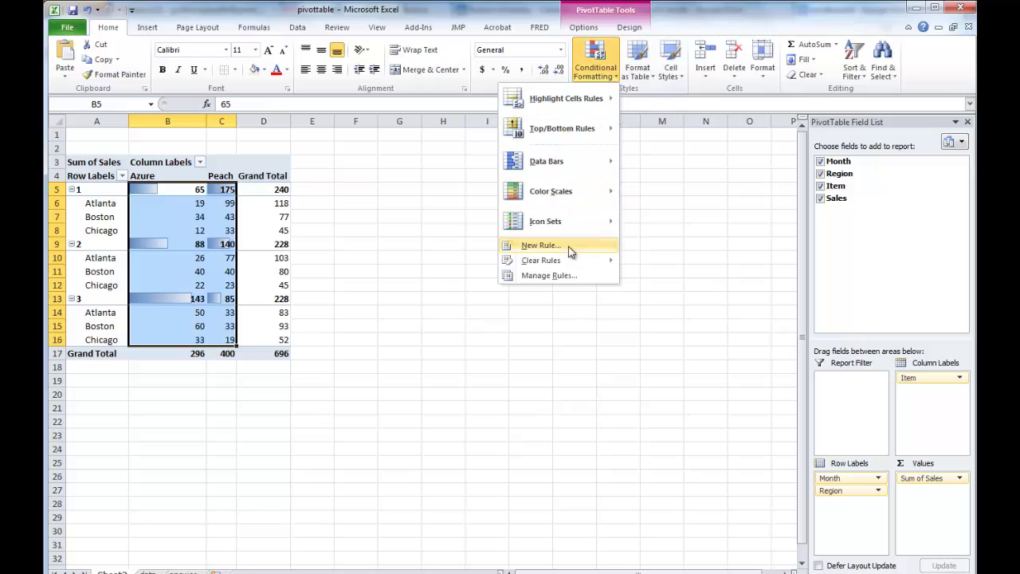
mouse_move(568, 262)
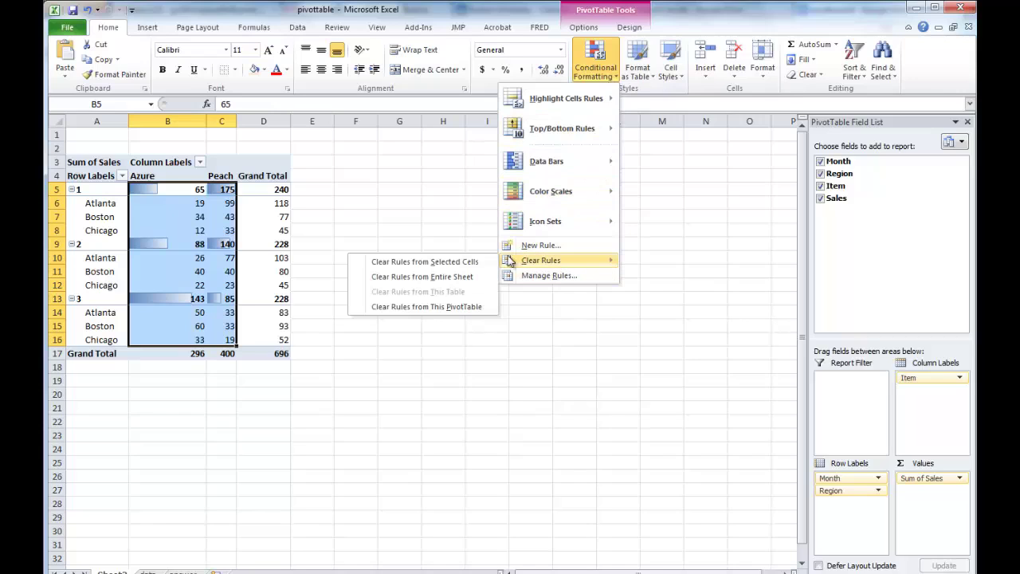
left_click(472, 263)
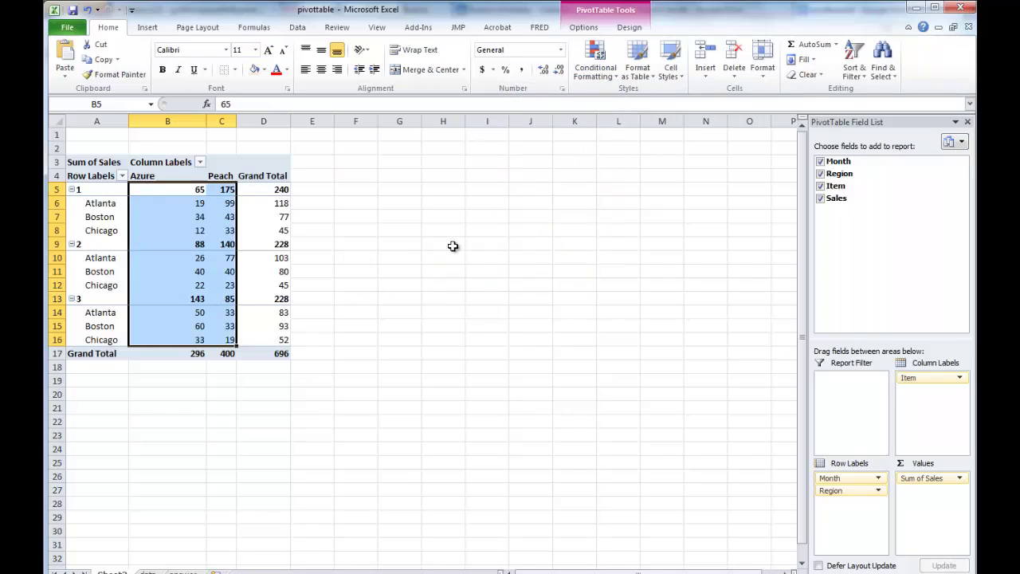
left_click(371, 243)
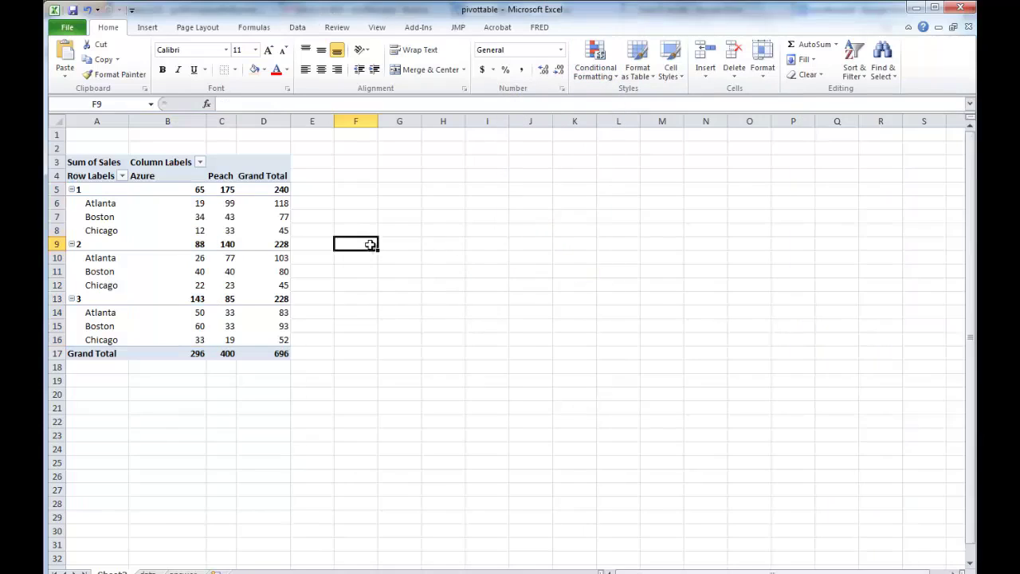
- Widen the Peach column, and move Month below Region in the PivotTable's row labels
left_click(225, 232)
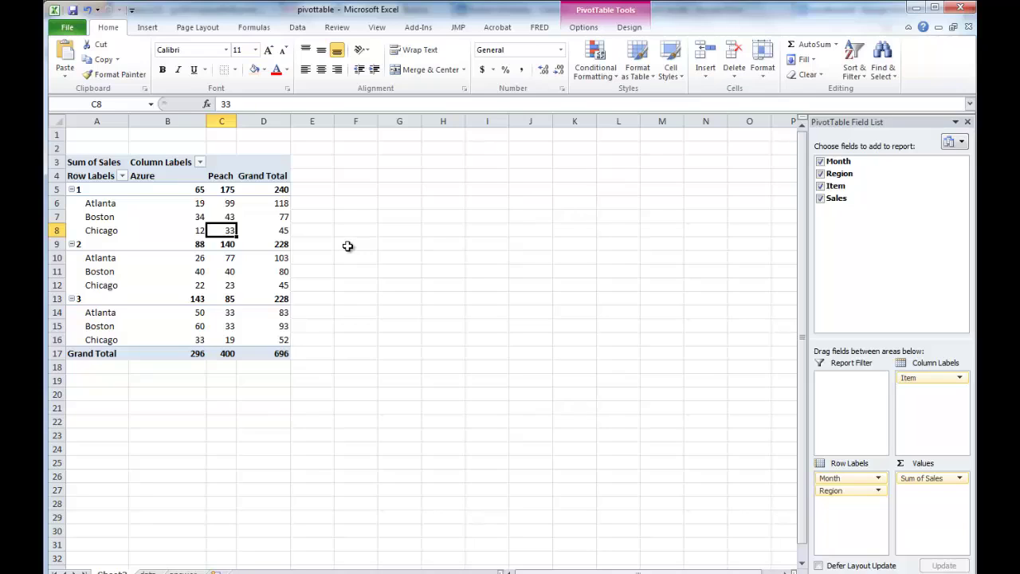
left_click_drag(237, 120, 262, 120)
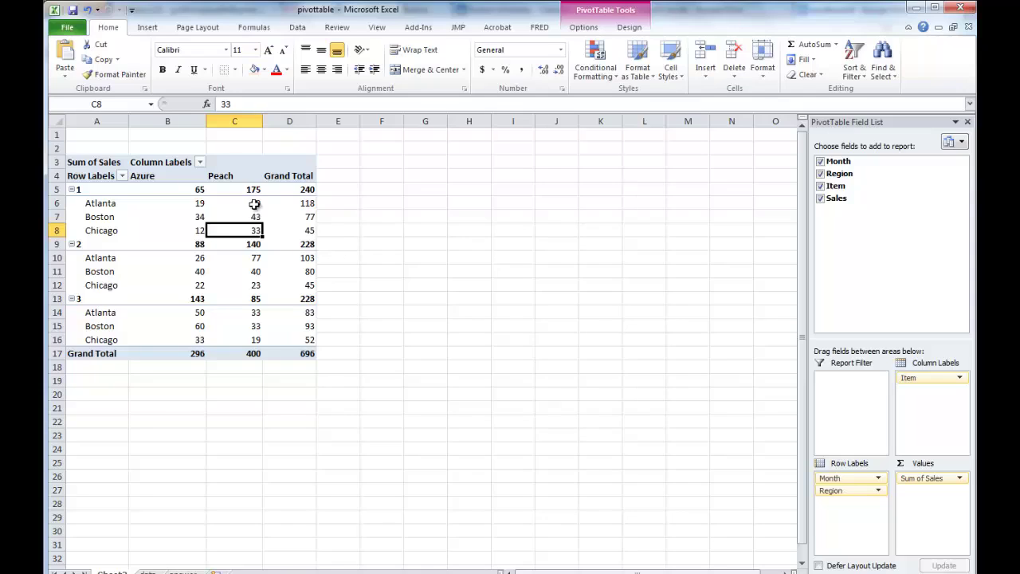
mouse_move(114, 203)
left_click(850, 492)
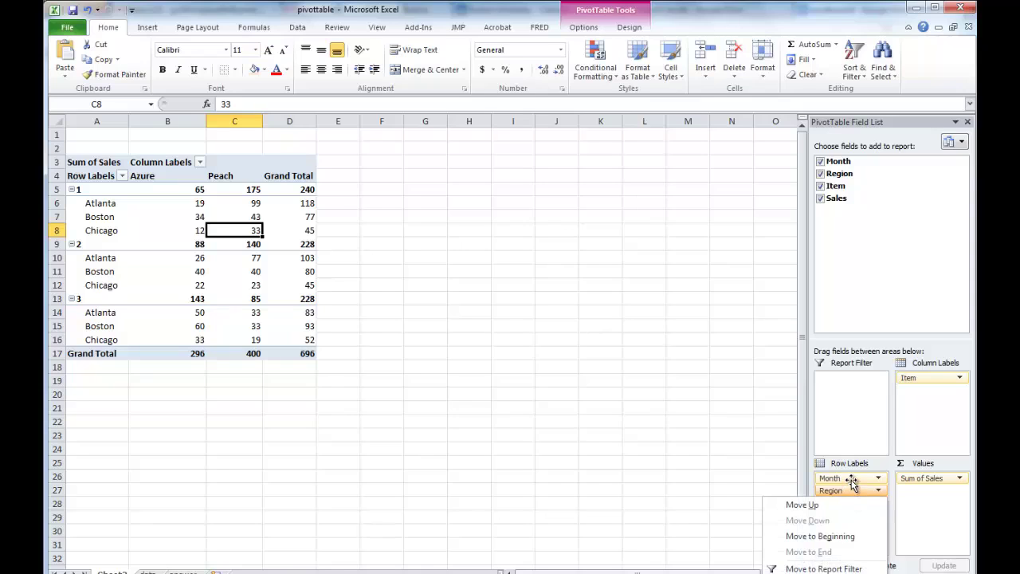
left_click_drag(833, 478, 856, 509)
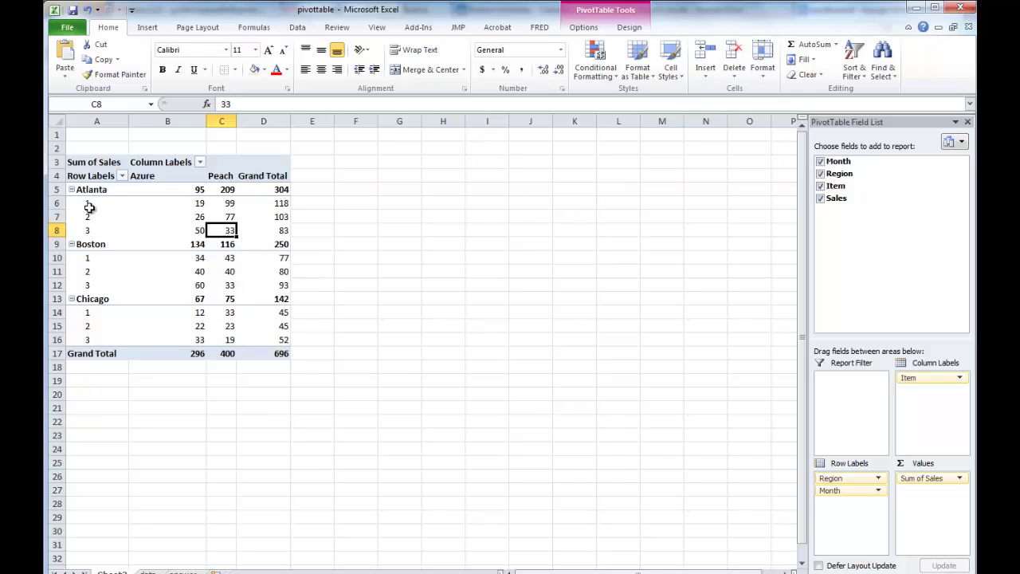
- Examine the monthly Azure and Peach sales trends for Atlanta, Boston and Chicago in turn
left_click(183, 207)
left_click_drag(182, 212, 188, 229)
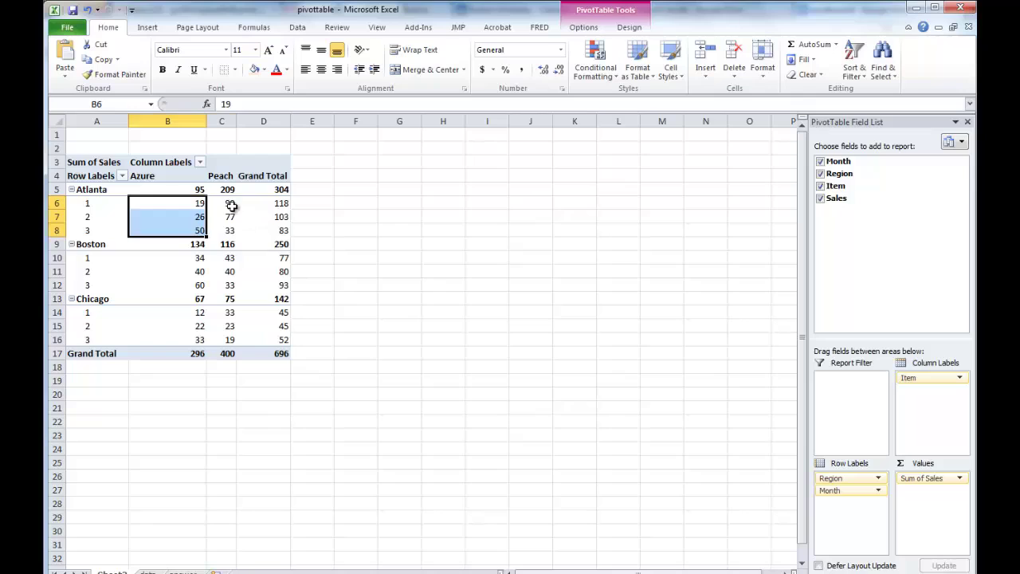
left_click_drag(228, 203, 230, 231)
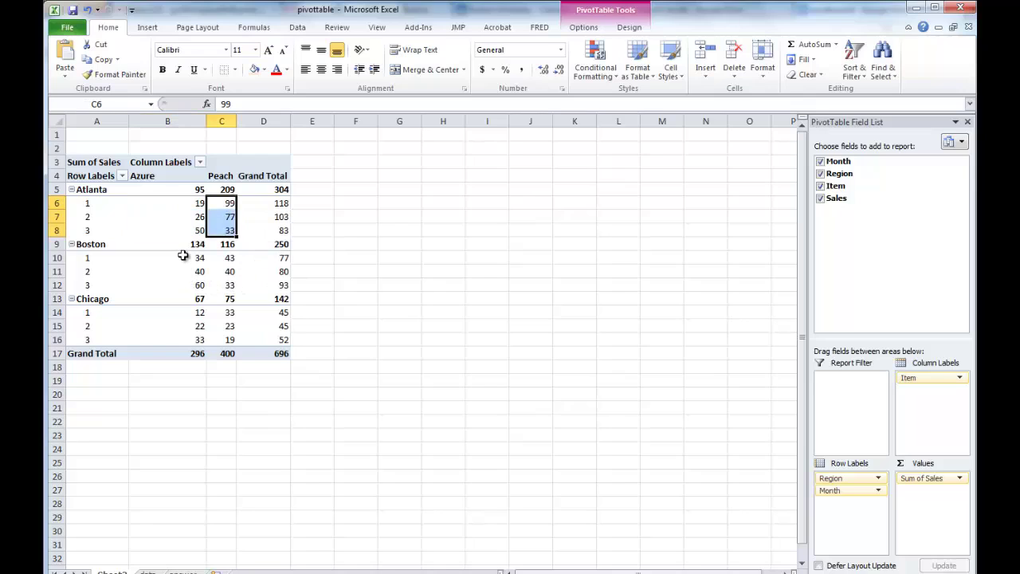
left_click_drag(185, 255, 183, 282)
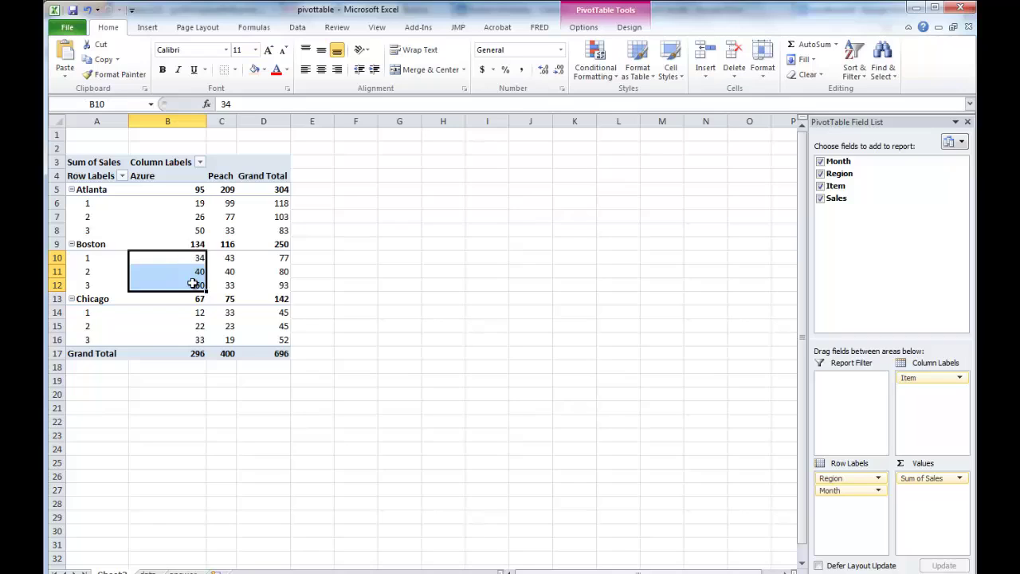
left_click_drag(231, 256, 239, 283)
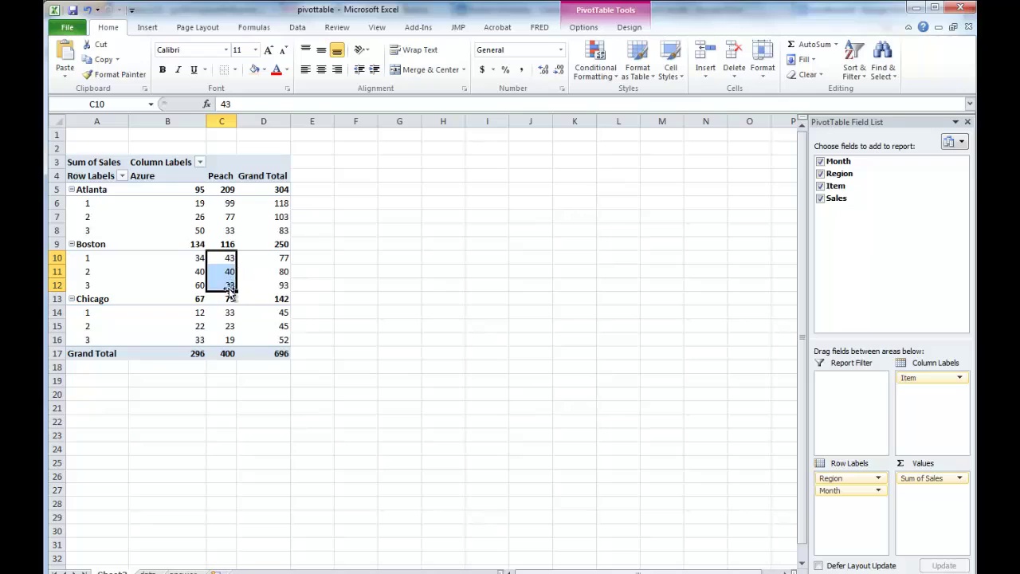
left_click_drag(181, 314, 178, 332)
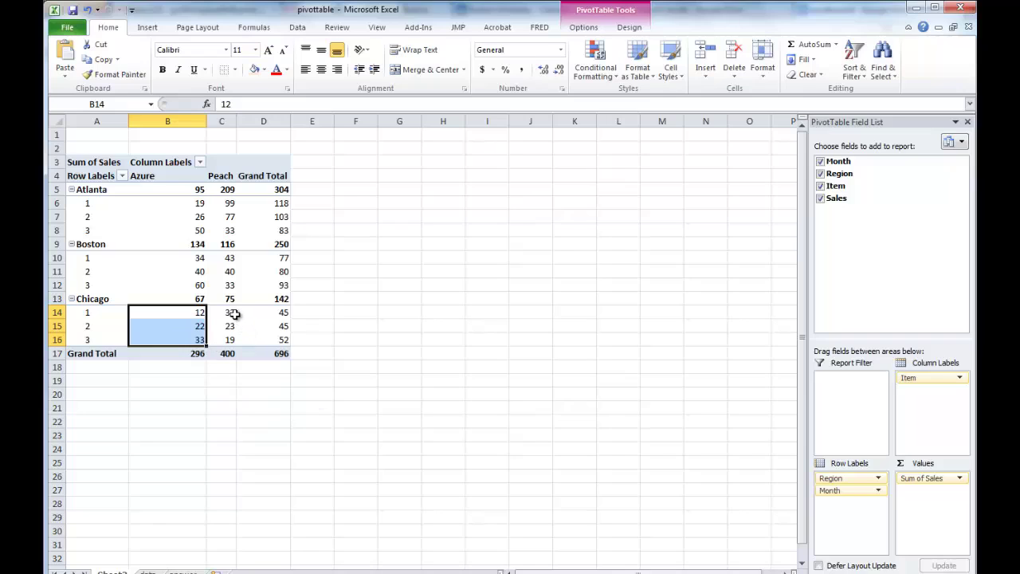
left_click_drag(229, 313, 231, 339)
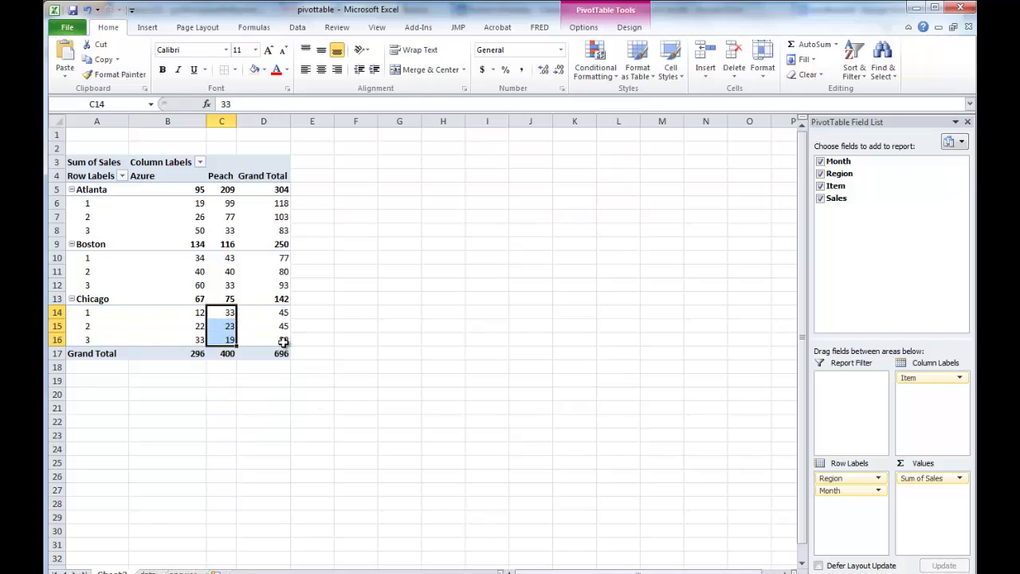